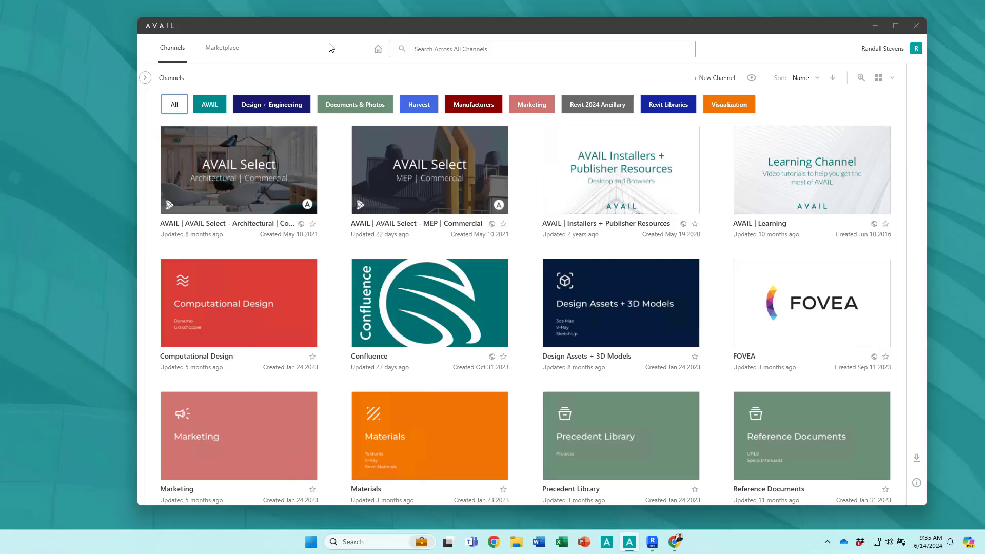
Step: Create a palette named Demo Palette without a description in the palettes overview, and close its window
{"action": "left_click", "coordinate": [145, 77]}
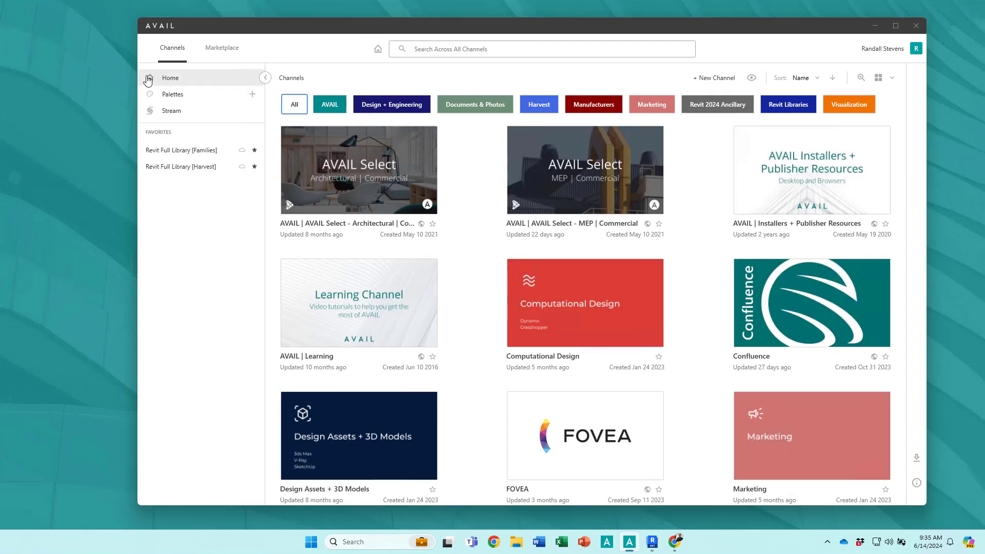
{"action": "left_click", "coordinate": [167, 96]}
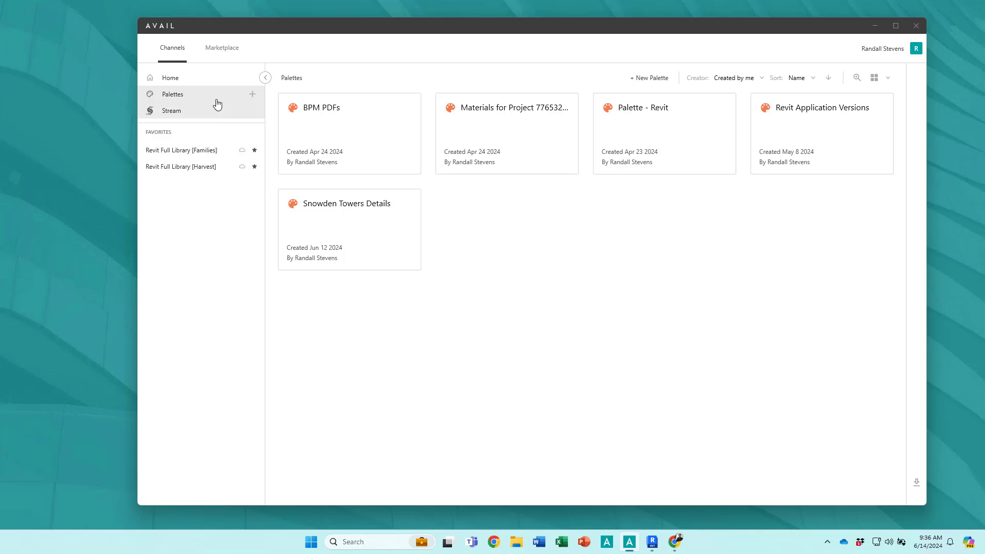
{"action": "left_click", "coordinate": [252, 96]}
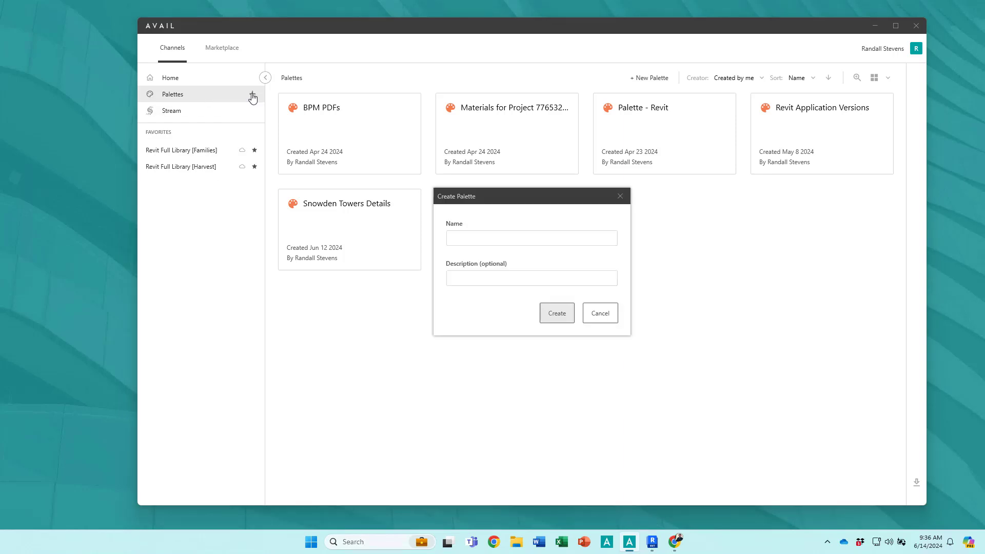
{"action": "left_click_drag", "start_coordinate": [492, 193], "coordinate": [528, 197]}
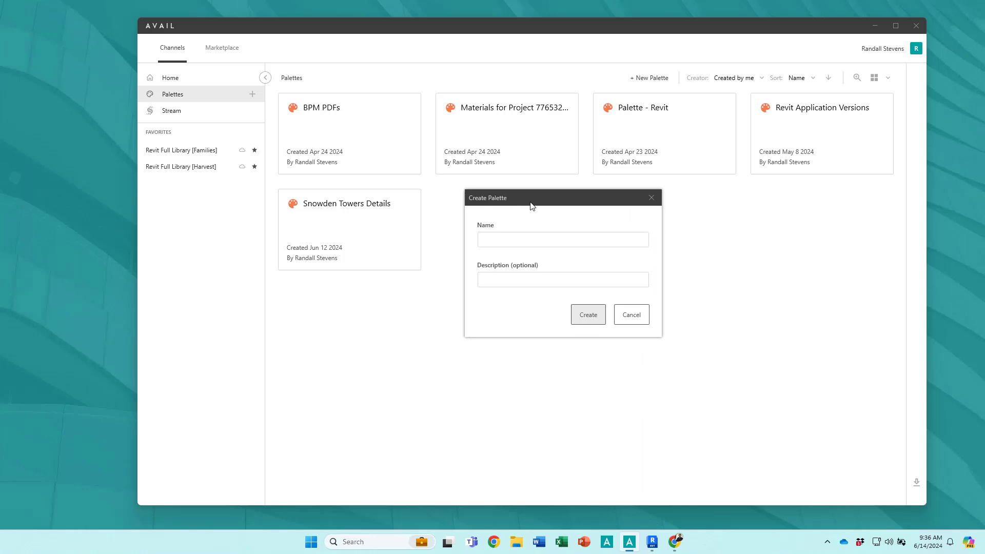
{"action": "left_click", "coordinate": [519, 240]}
{"action": "type", "text": "Demo"}
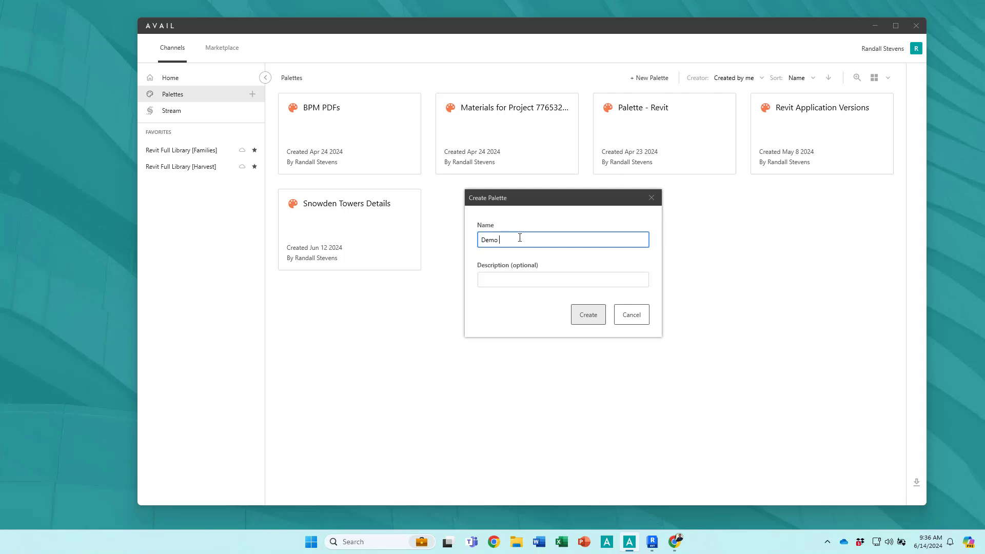
{"action": "type", "text": " Palette"}
{"action": "left_click", "coordinate": [521, 278]}
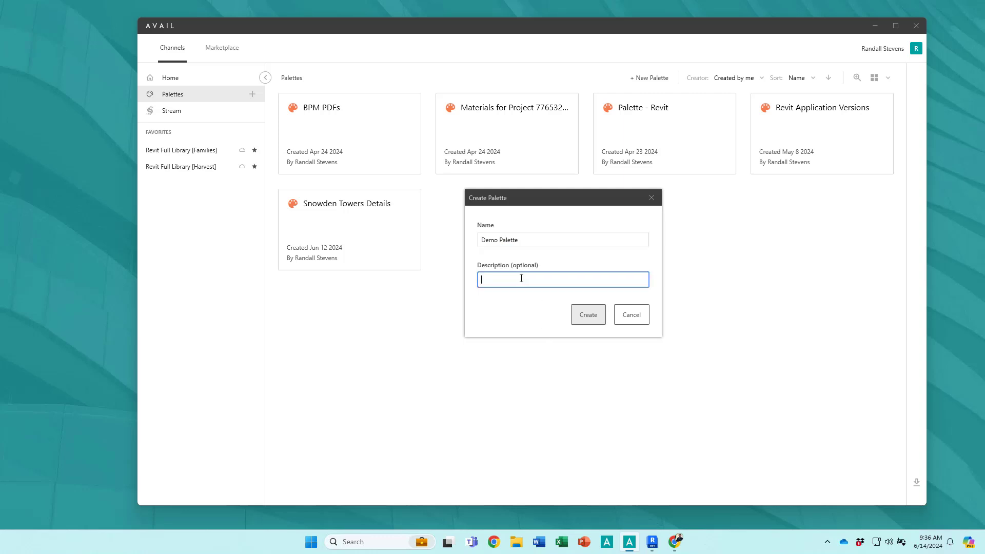
{"action": "left_click", "coordinate": [588, 320]}
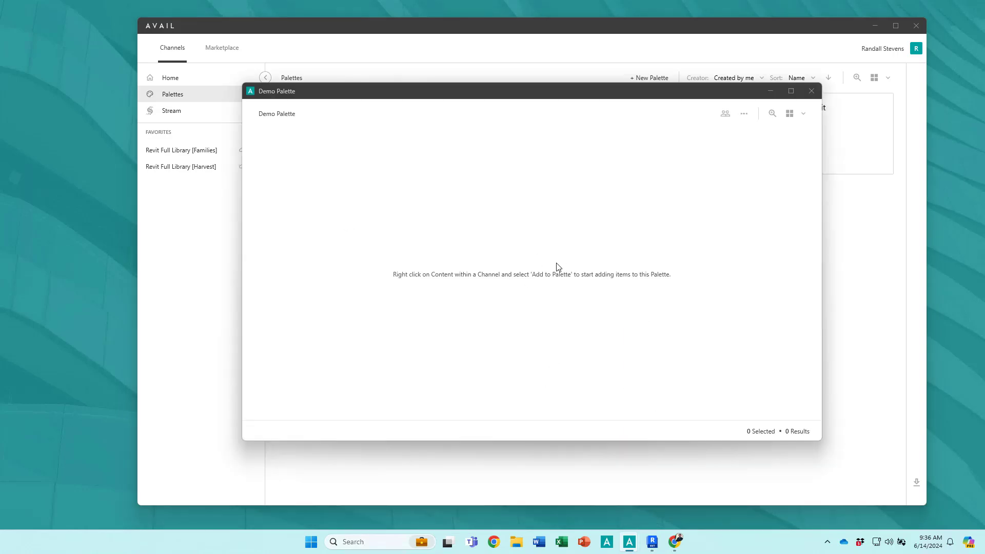
{"action": "left_click", "coordinate": [812, 93]}
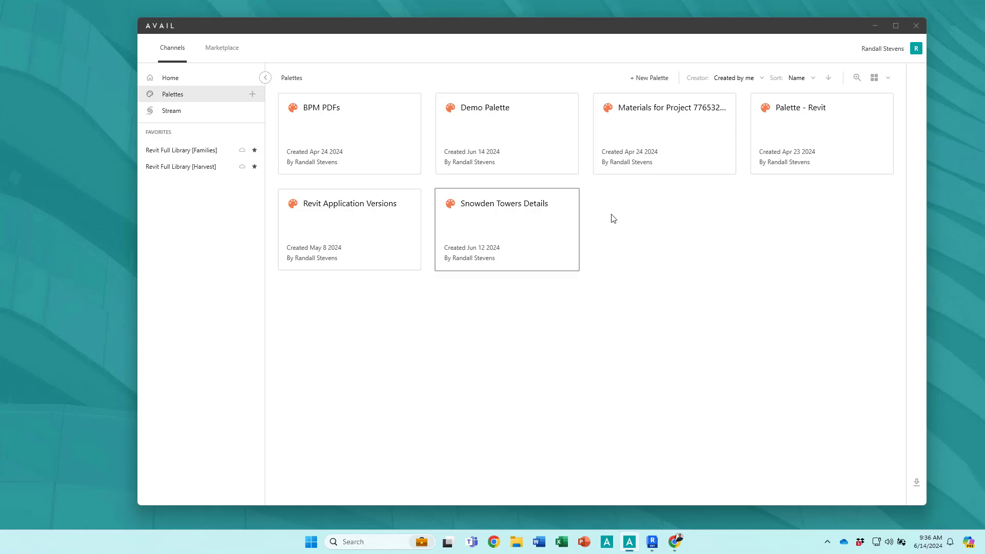
Step: Open the Casework category of the Revit Full Library [Families] channel from the Revit Libraries group
{"action": "left_click", "coordinate": [180, 81]}
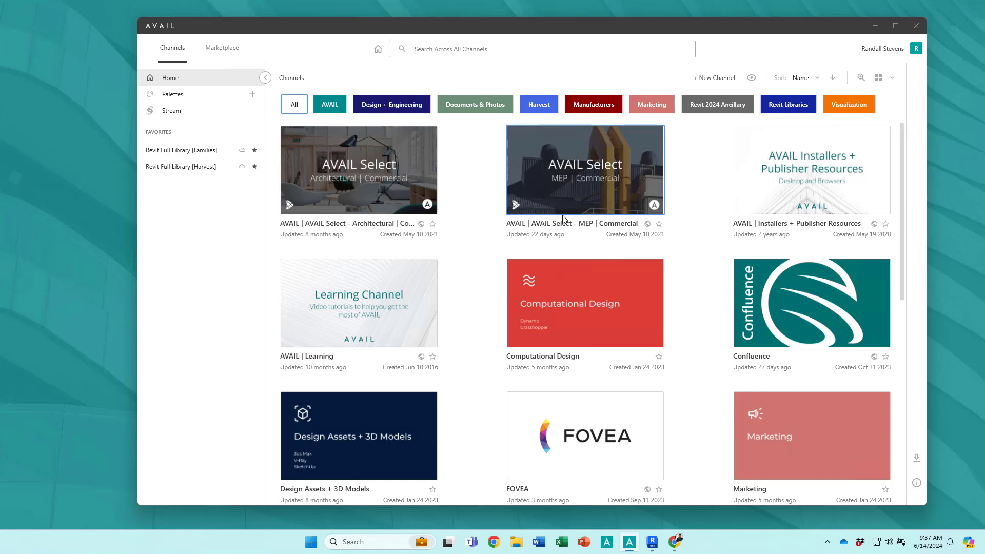
{"action": "left_click", "coordinate": [788, 104]}
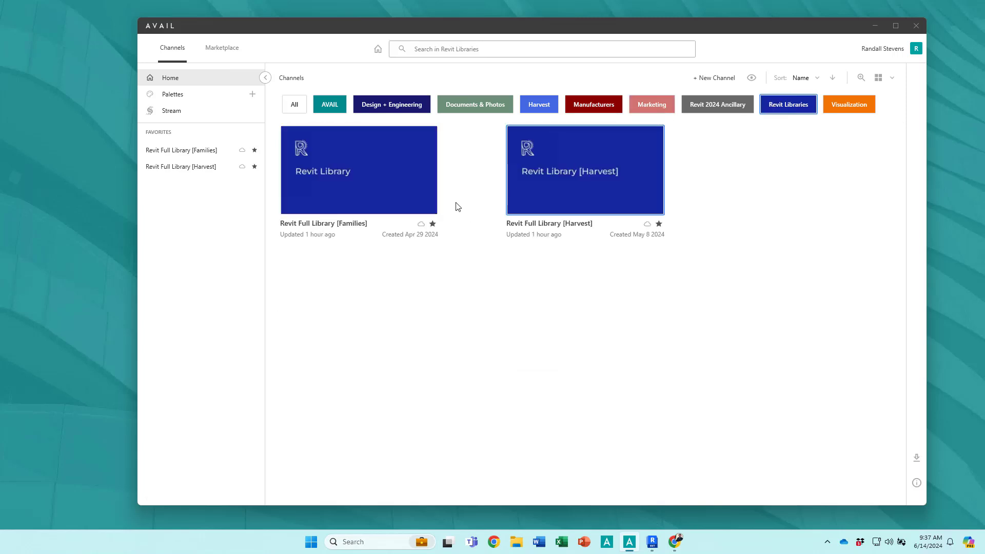
{"action": "left_click", "coordinate": [400, 156]}
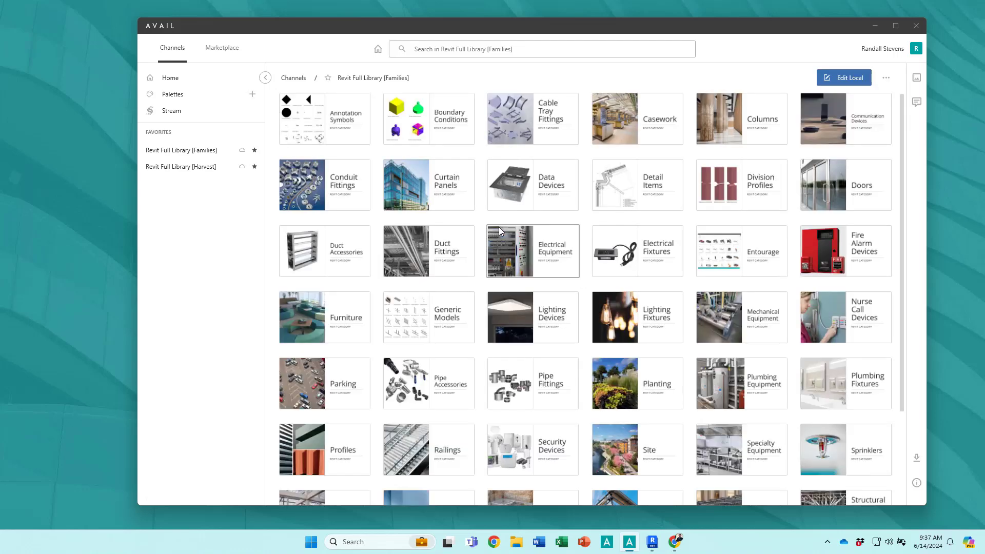
{"action": "left_click", "coordinate": [641, 119]}
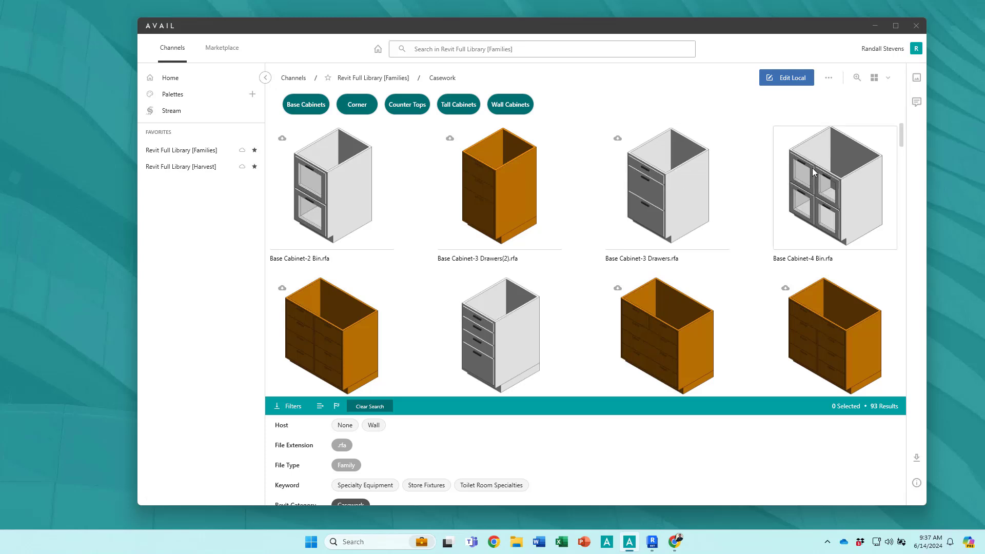
Step: Add the Base Cabinet-4 Bin.rfa family to Demo Palette
{"action": "left_click", "coordinate": [790, 151]}
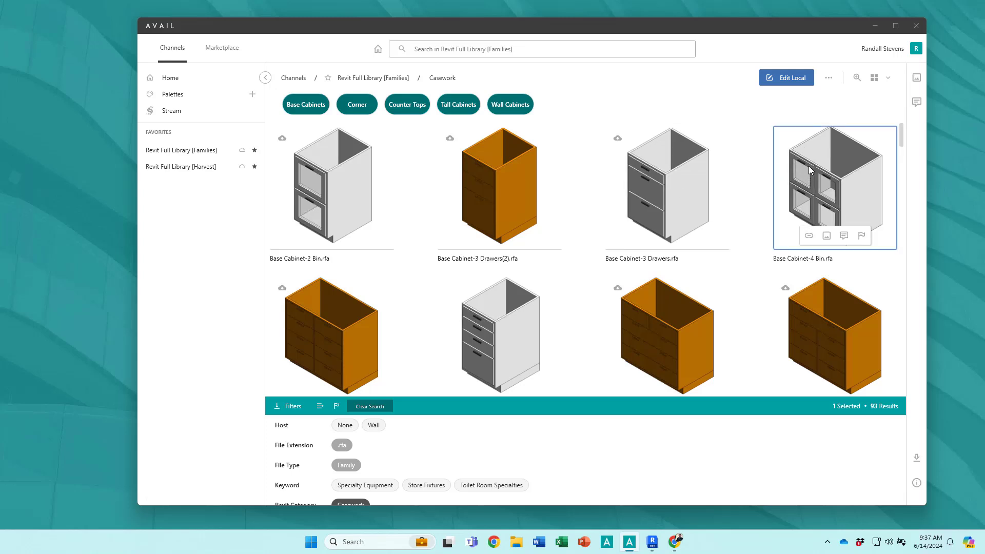
{"action": "right_click", "coordinate": [810, 164]}
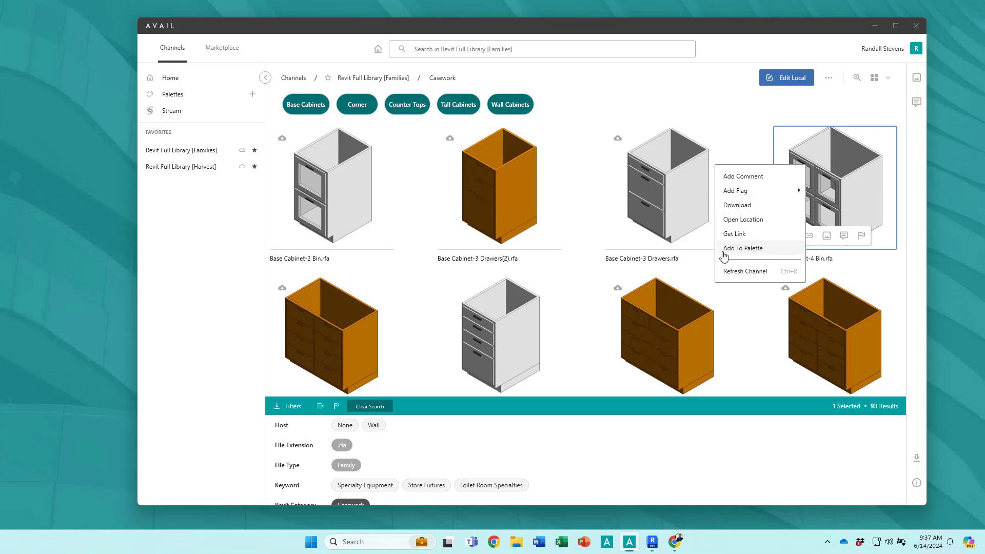
{"action": "left_click", "coordinate": [754, 248]}
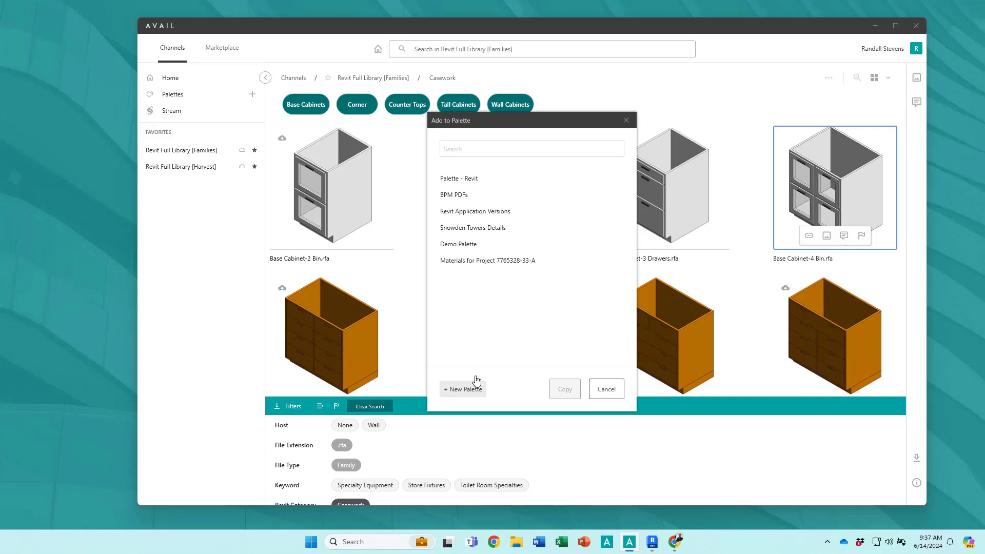
{"action": "left_click", "coordinate": [454, 246]}
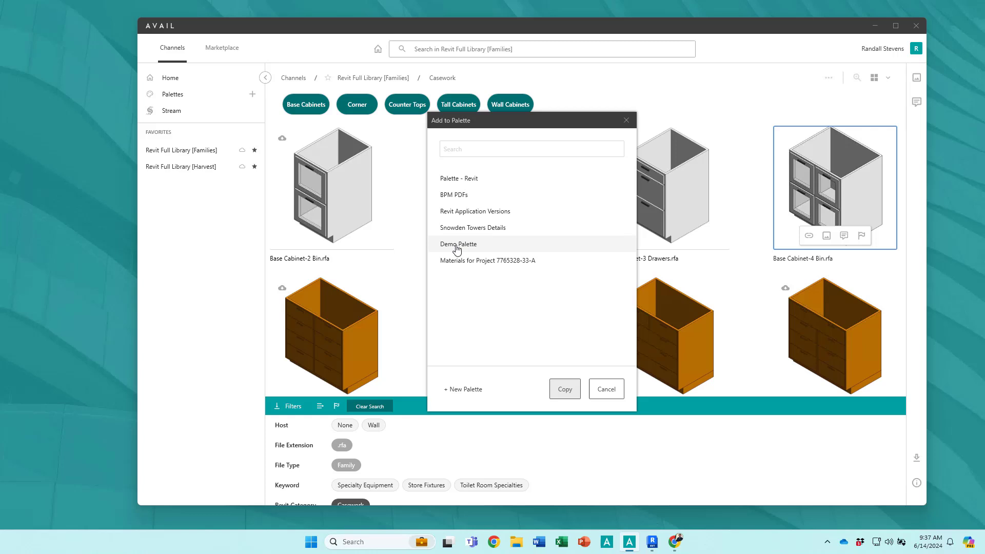
{"action": "left_click", "coordinate": [560, 389]}
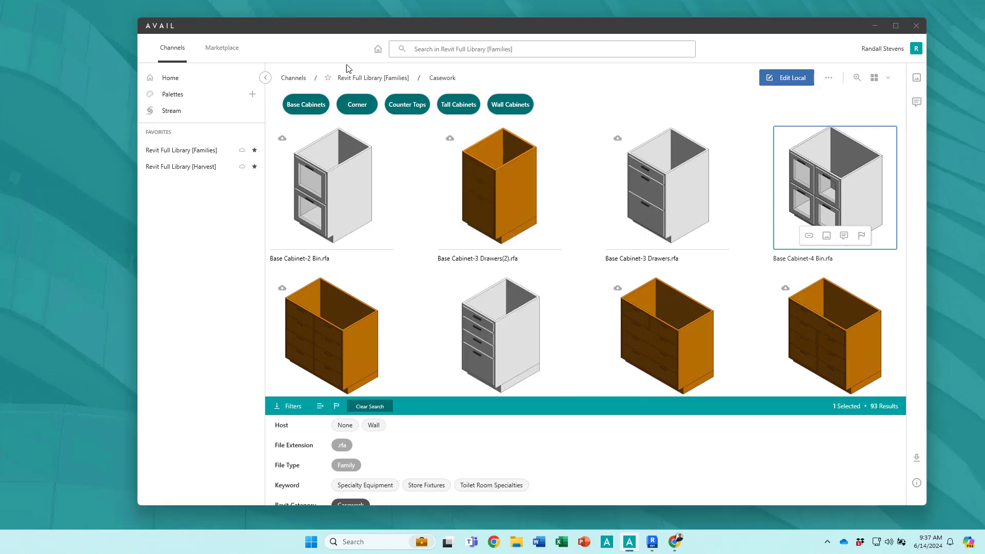
Step: Open the Drafting Views of the Revit Full Library [Harvest] channel from the Revit Libraries group
{"action": "left_click", "coordinate": [377, 49]}
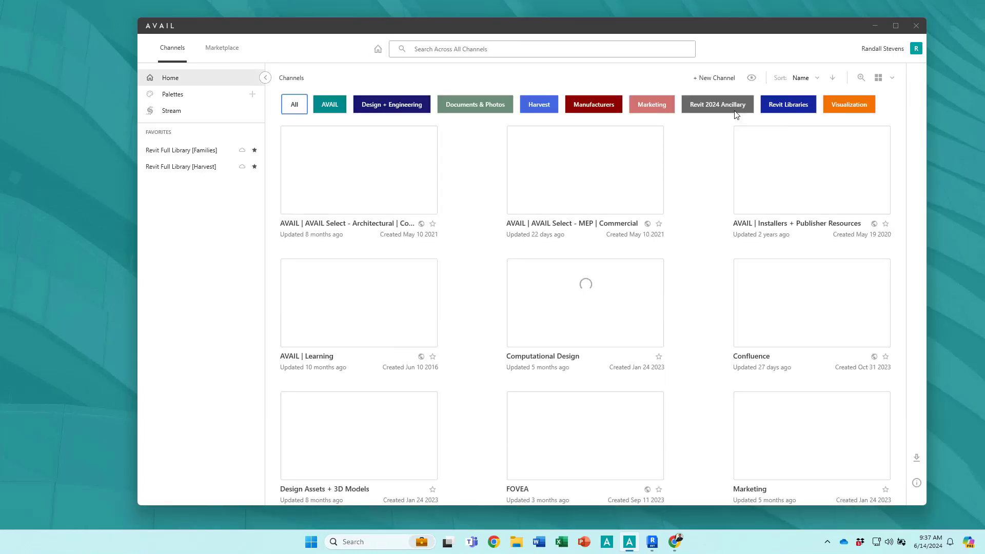
{"action": "left_click", "coordinate": [781, 109]}
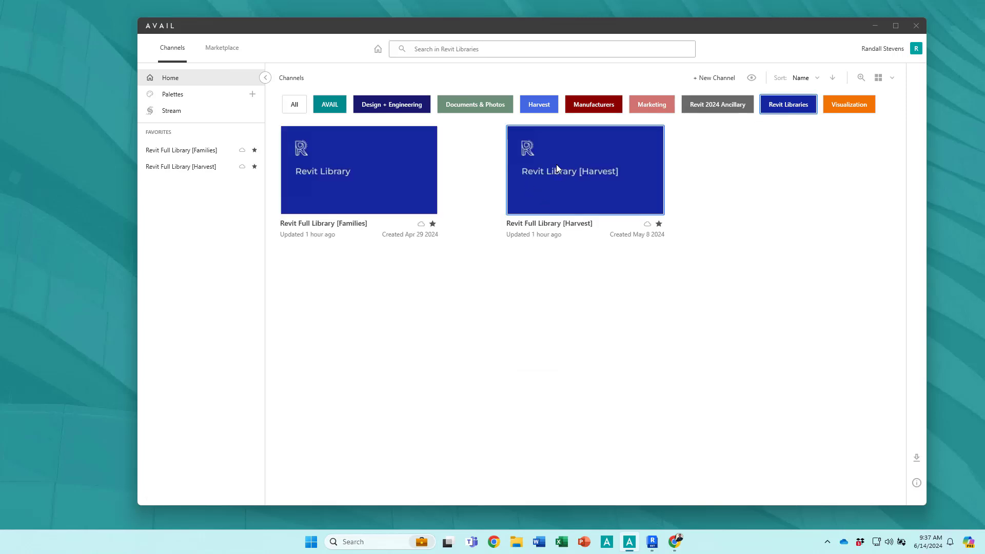
{"action": "left_click", "coordinate": [556, 165]}
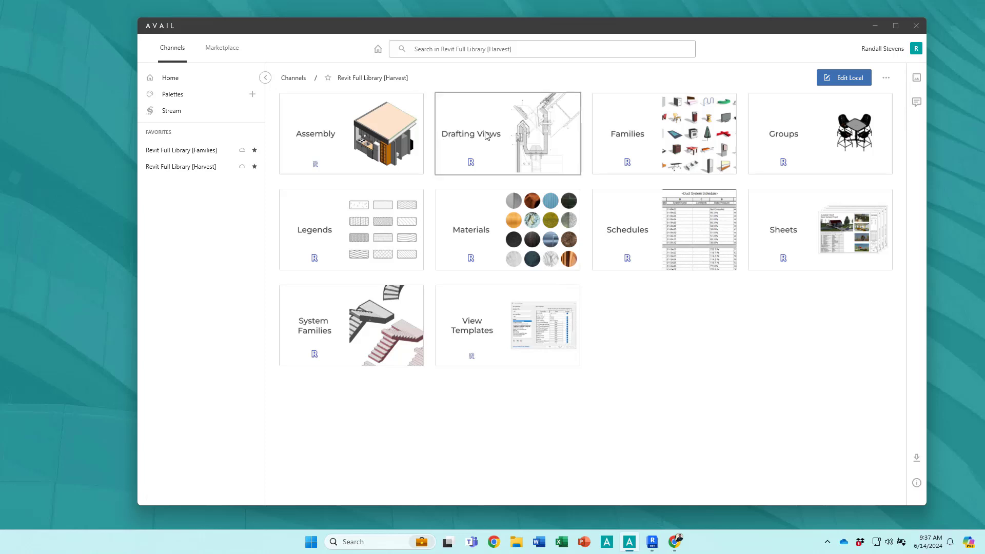
{"action": "left_click", "coordinate": [486, 134]}
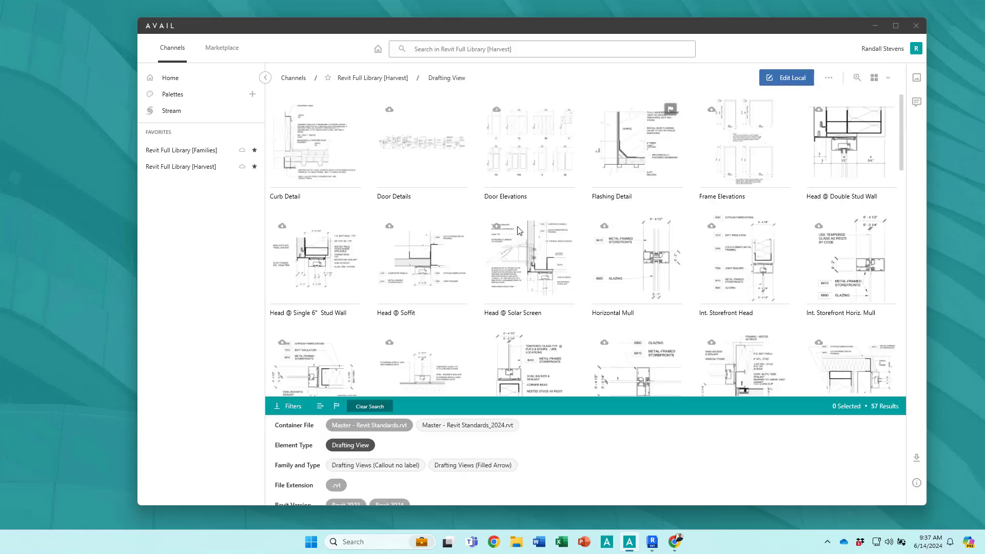
Step: Add Int. Storefront Sill (stud wall), Int. Storefront Vert. Mull, Jamb @ Double Stud Wall and JAMB @ Single 6" Stud Wall to Demo Palette
{"action": "scroll", "coordinate": [518, 230], "scroll_direction": "down", "scroll_amount": 3}
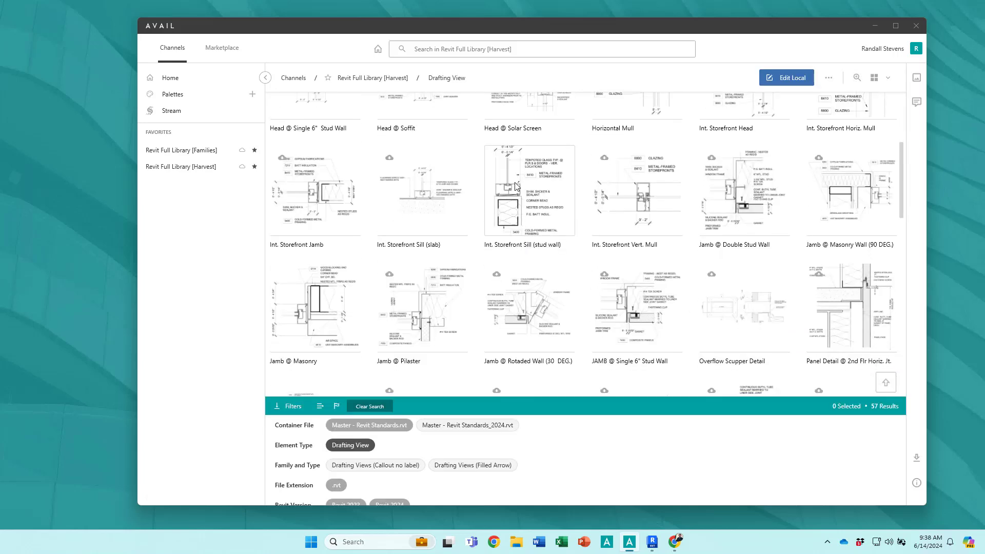
{"action": "left_click", "coordinate": [517, 186]}
{"action": "left_click", "coordinate": [647, 198], "text": "ctrl"}
{"action": "left_click", "coordinate": [733, 177], "text": "ctrl"}
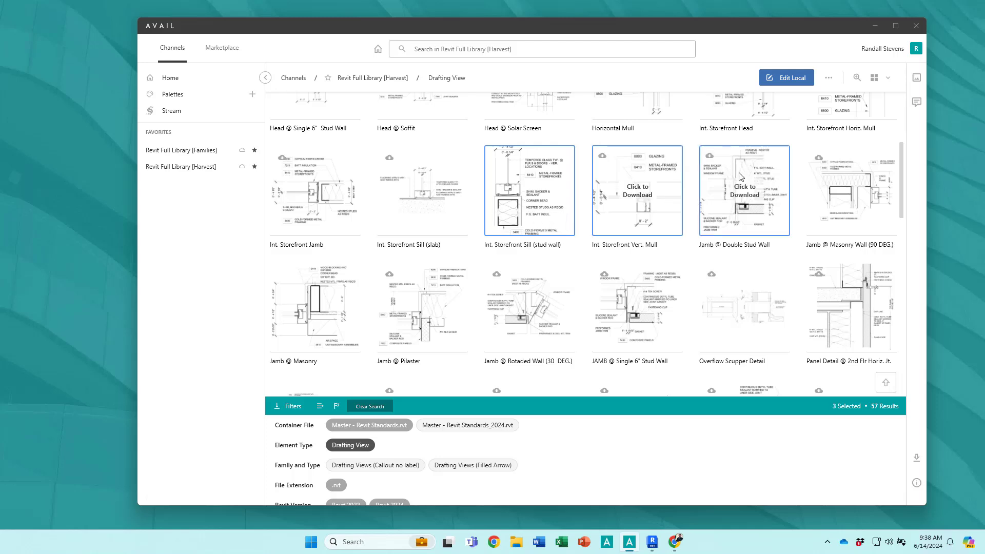
{"action": "left_click", "coordinate": [629, 303], "text": "ctrl"}
{"action": "right_click", "coordinate": [629, 278]}
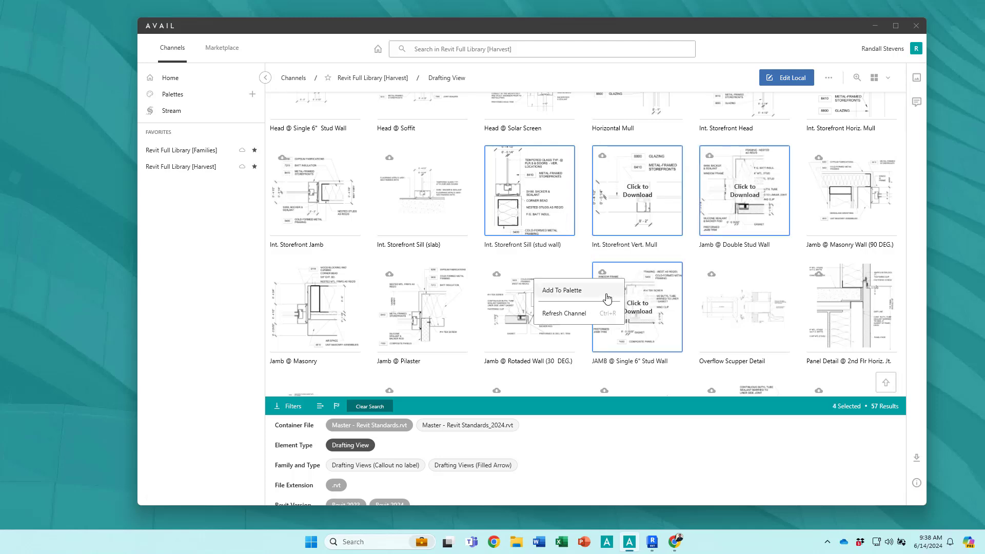
{"action": "left_click", "coordinate": [564, 291]}
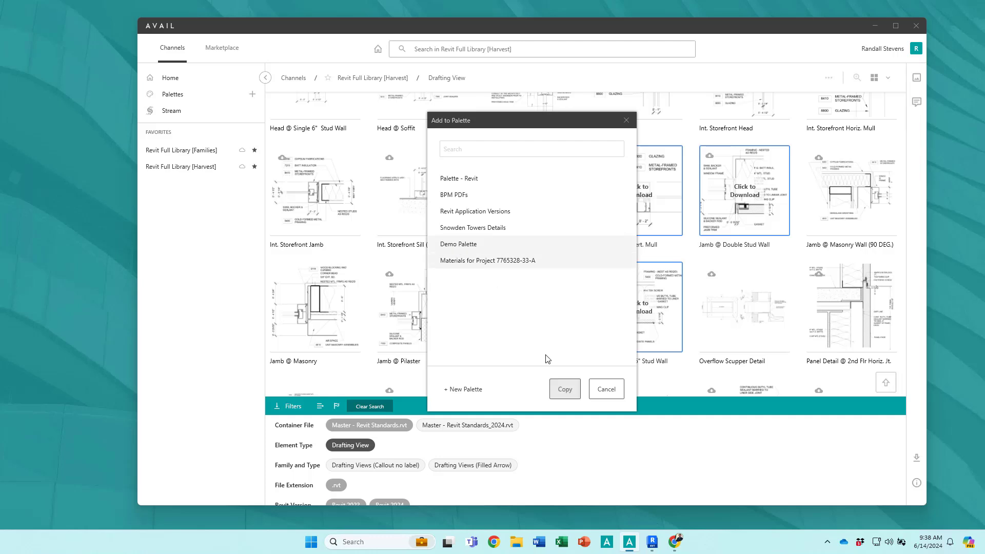
{"action": "left_click", "coordinate": [565, 389]}
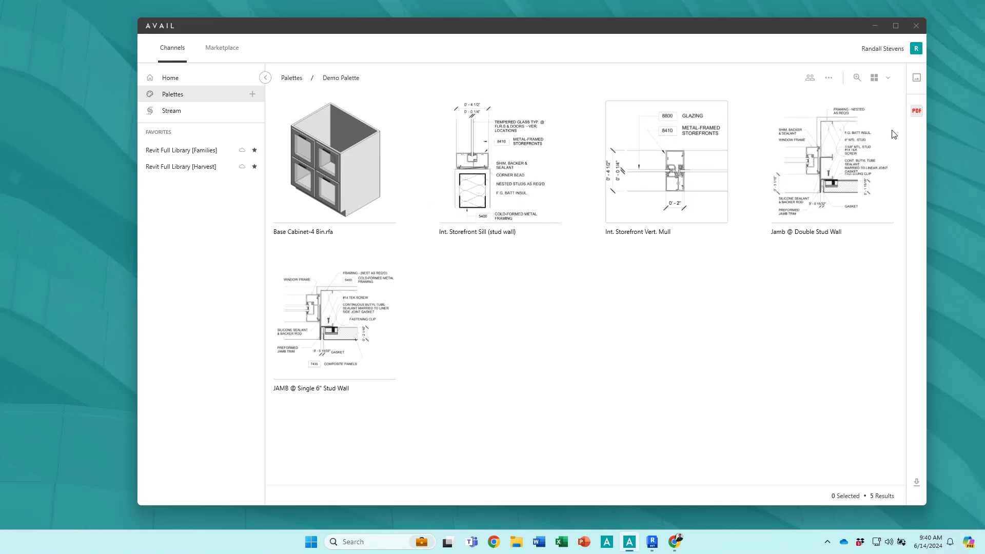
Step: Open the PDF exporter for Demo Palette and enlarge the workspace by maximizing the window and collapsing the side navigation
{"action": "left_click", "coordinate": [916, 113]}
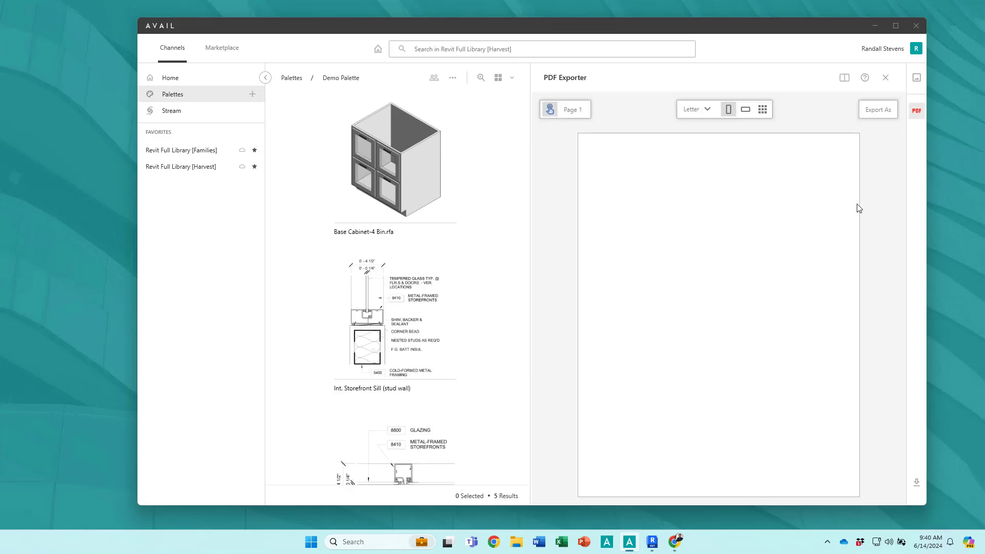
{"action": "left_click", "coordinate": [896, 26]}
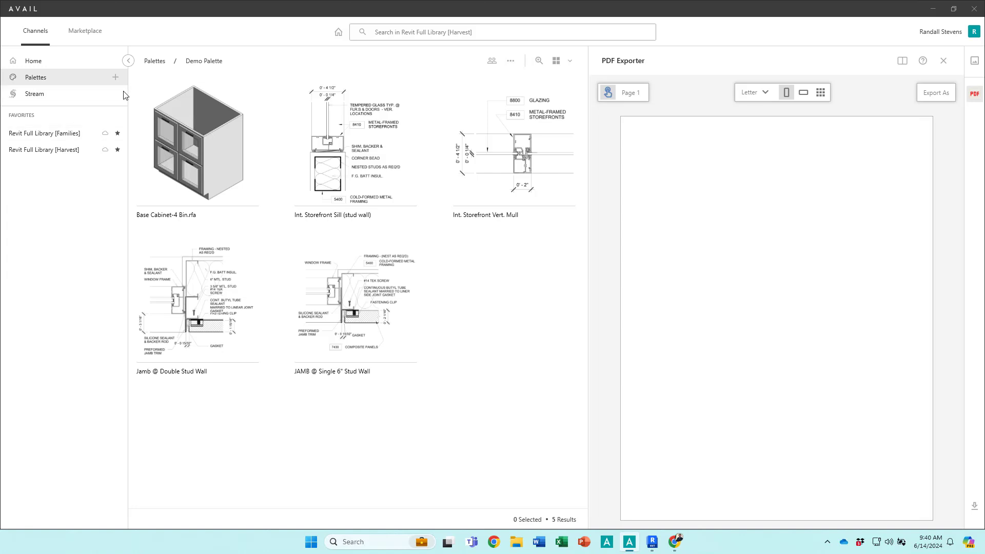
{"action": "left_click", "coordinate": [128, 60]}
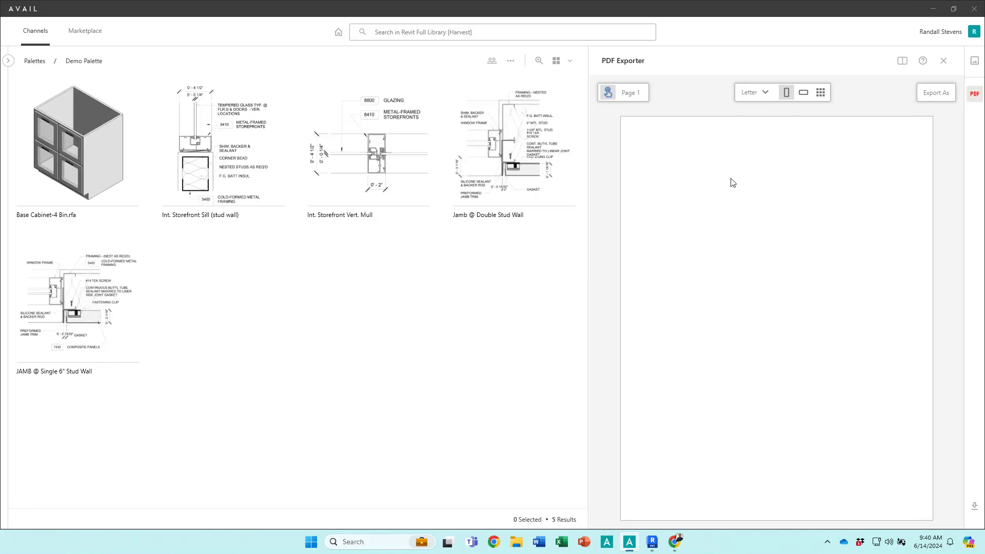
Step: Place the Int. Storefront Sill (stud wall) detail on page 1 of the PDF and add a second page
{"action": "left_click", "coordinate": [217, 148]}
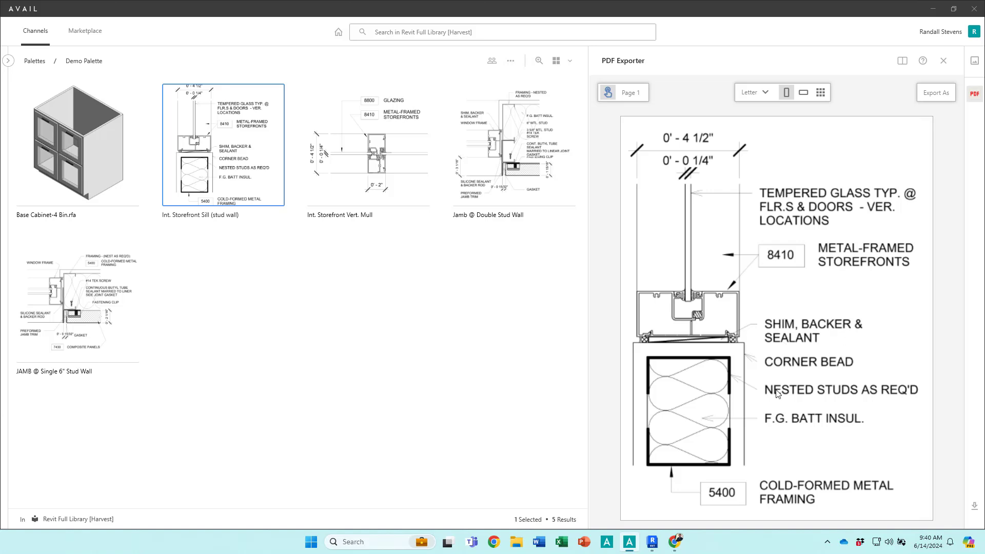
{"action": "left_click", "coordinate": [629, 94]}
{"action": "left_click", "coordinate": [712, 119]}
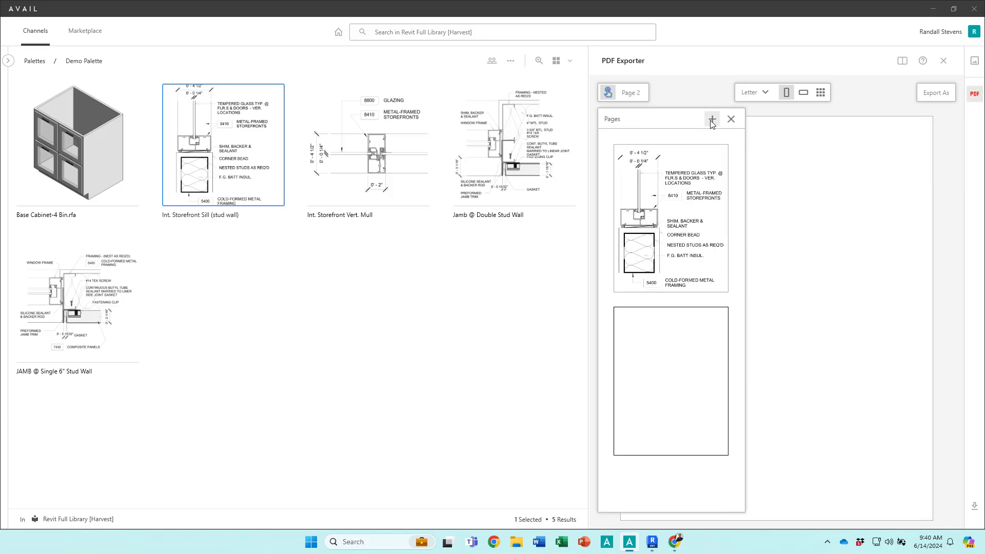
Step: Place the Jamb @ Double Stud Wall, Int. Storefront Vert. Mull and JAMB @ Single 6" Stud Wall details on page 2
{"action": "left_click", "coordinate": [509, 164]}
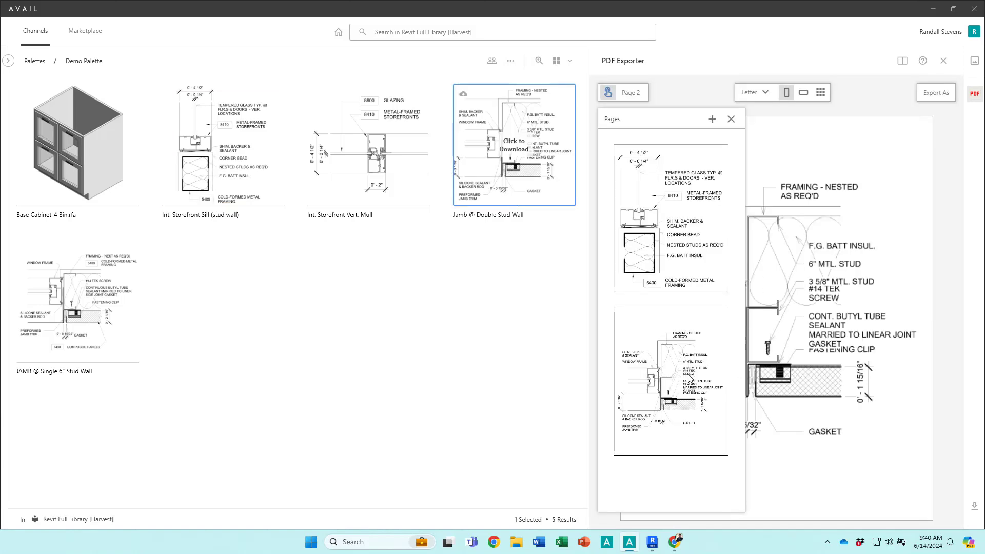
{"action": "left_click", "coordinate": [688, 378]}
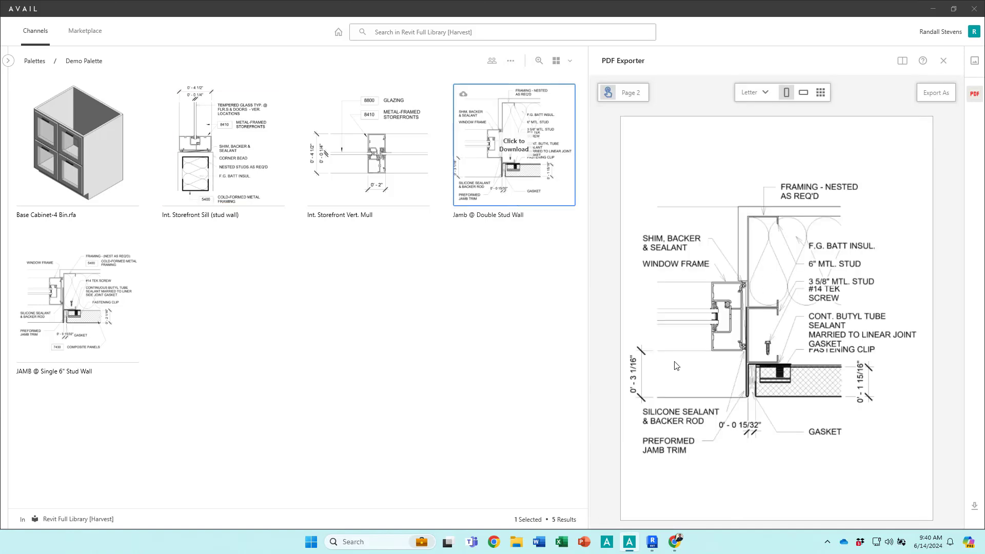
{"action": "left_click", "coordinate": [349, 155]}
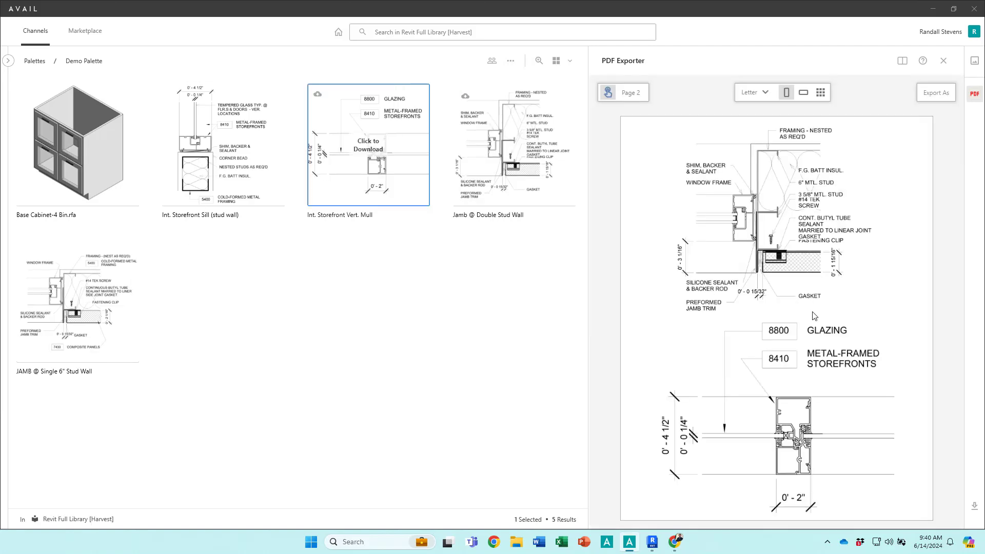
{"action": "left_click", "coordinate": [85, 310]}
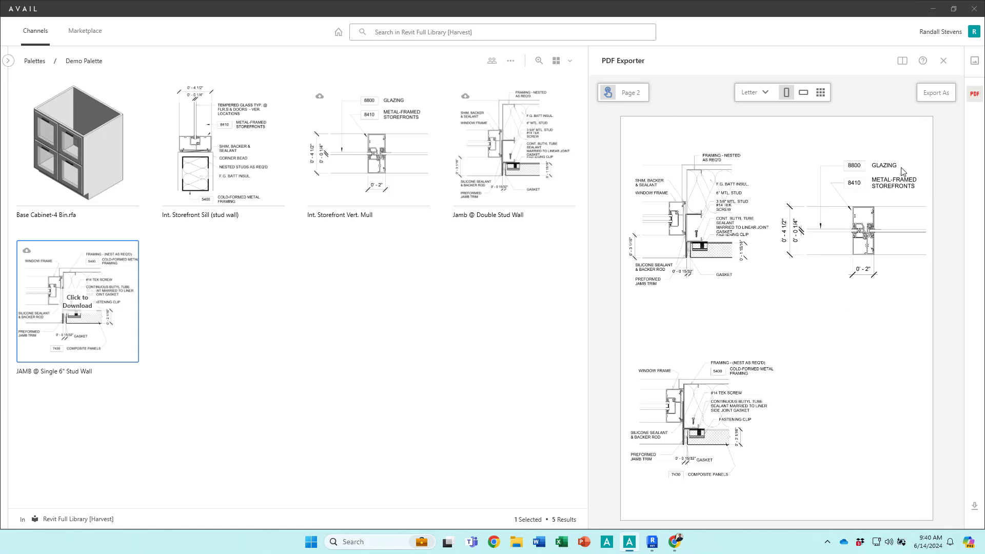
Step: Export the two-page layout as a PDF named Project XYZ.pdf in the PDF Exports folder
{"action": "left_click", "coordinate": [931, 96]}
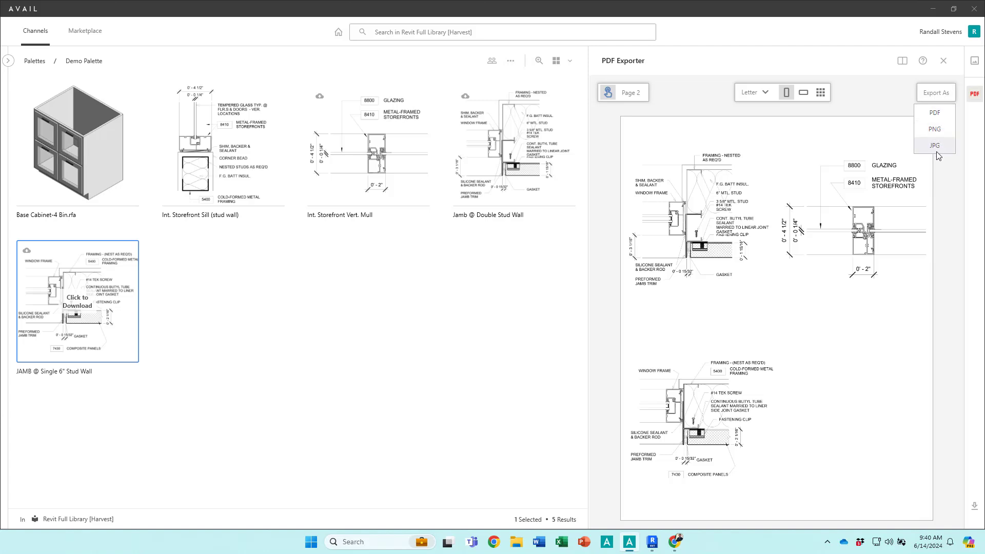
{"action": "left_click", "coordinate": [934, 114]}
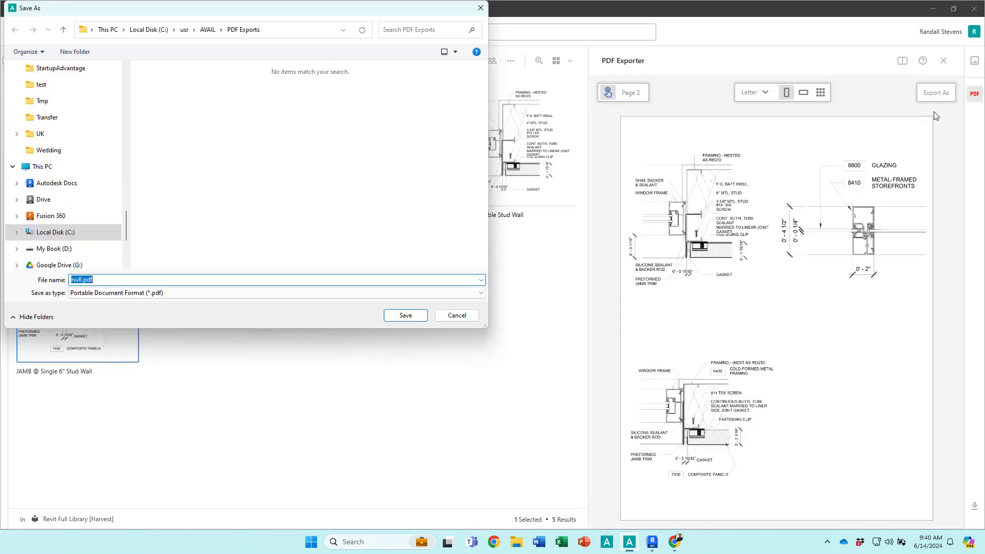
{"action": "left_click", "coordinate": [84, 280]}
{"action": "key", "text": "BackSpace"}
{"action": "key", "text": "Return"}
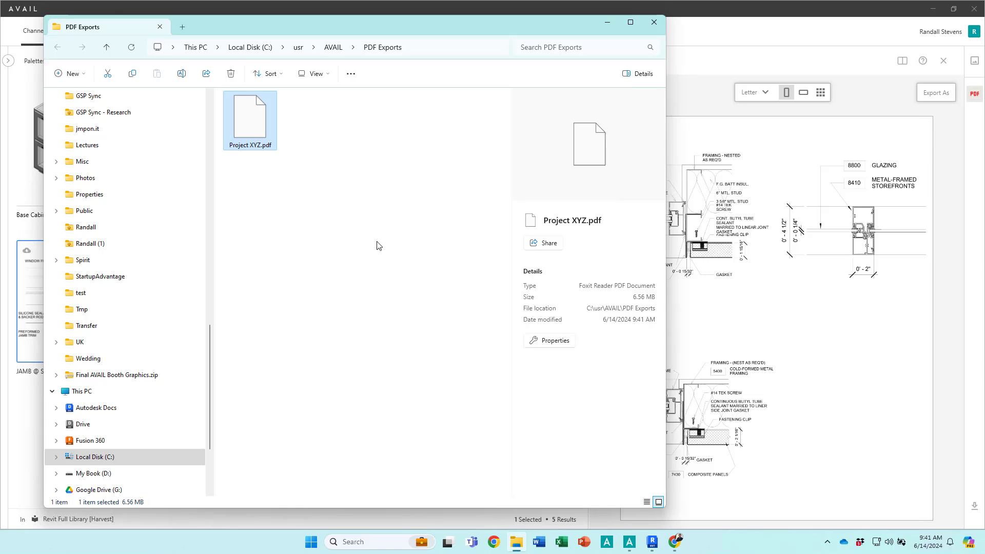
Step: Open the exported Project XYZ.pdf, fit the page to the window, review both pages and close the file
{"action": "double_click", "coordinate": [252, 129]}
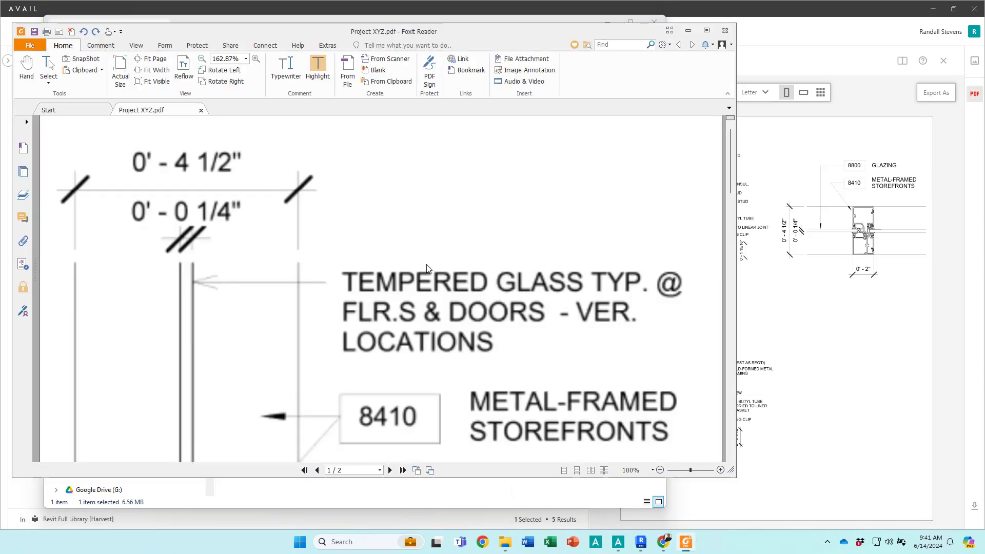
{"action": "scroll", "coordinate": [416, 291], "scroll_direction": "down", "scroll_amount": 5}
{"action": "left_click", "coordinate": [152, 59]}
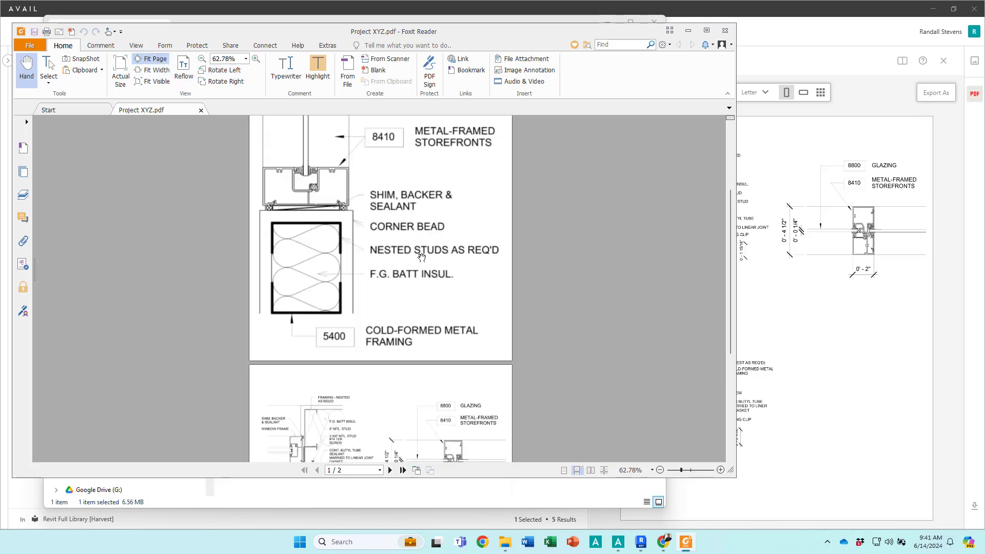
{"action": "scroll", "coordinate": [431, 272], "scroll_direction": "down", "scroll_amount": 3}
{"action": "scroll", "coordinate": [444, 277], "scroll_direction": "up", "scroll_amount": 4}
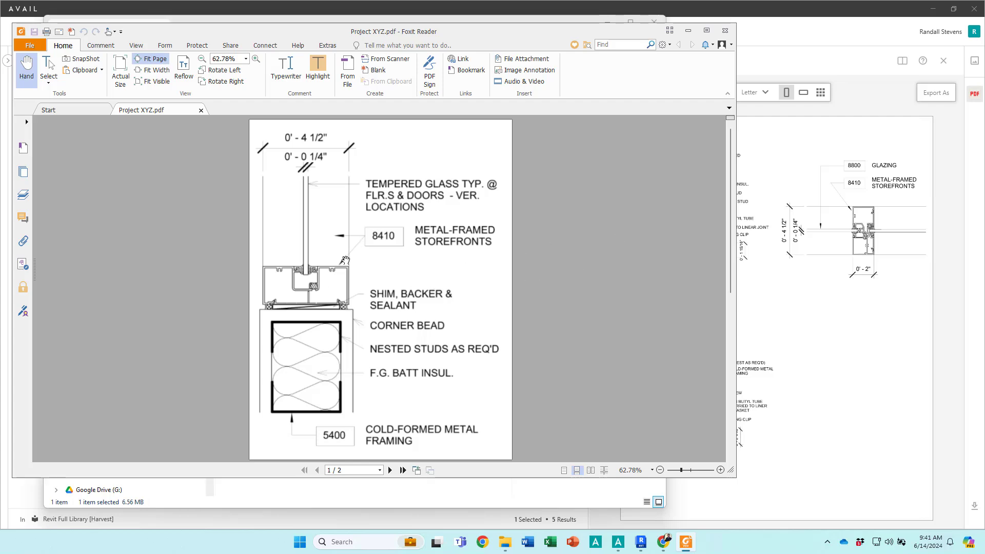
{"action": "scroll", "coordinate": [373, 348], "scroll_direction": "down", "scroll_amount": 5}
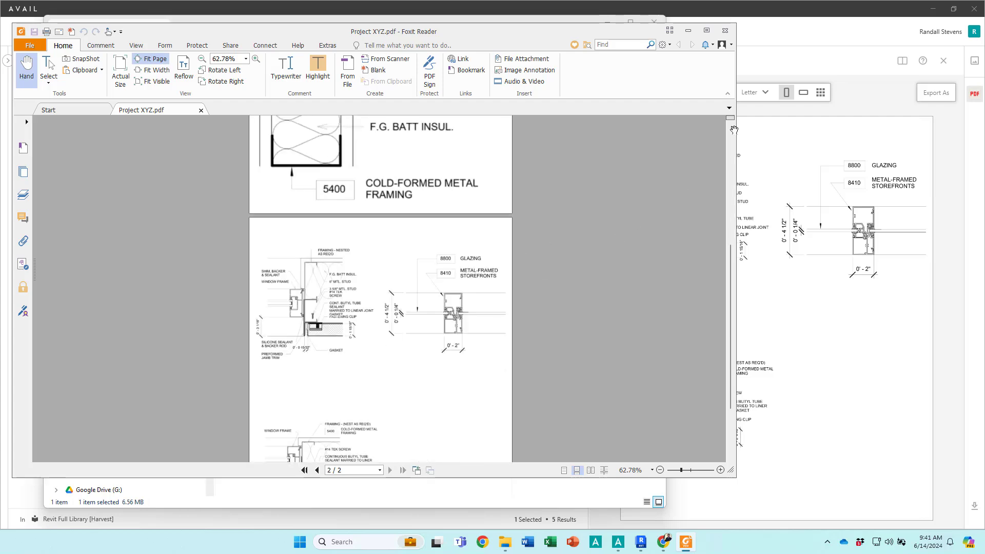
{"action": "left_click", "coordinate": [726, 32]}
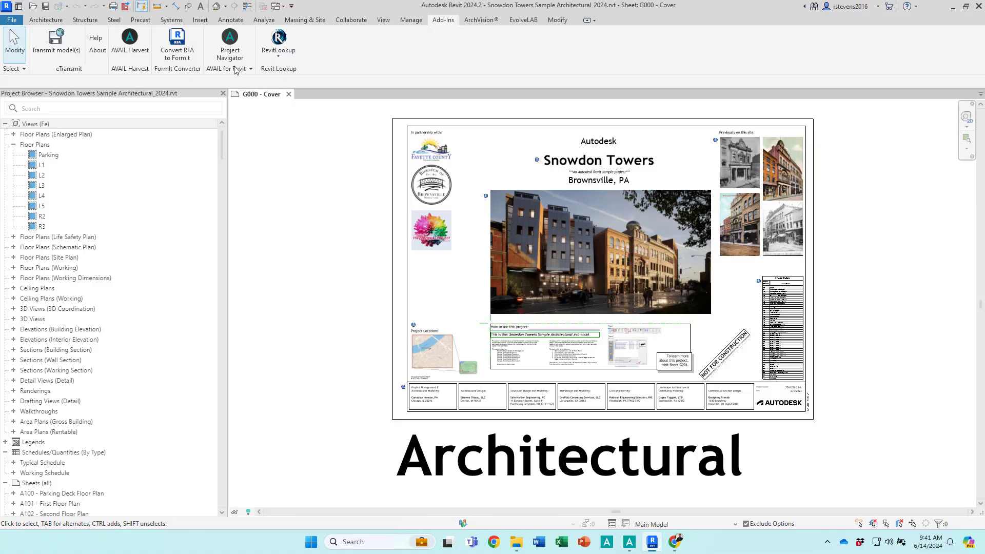
Step: In Revit, open the AVAIL Project Navigator and select the four storefront and jamb details in Demo Palette for loading
{"action": "left_click", "coordinate": [230, 45]}
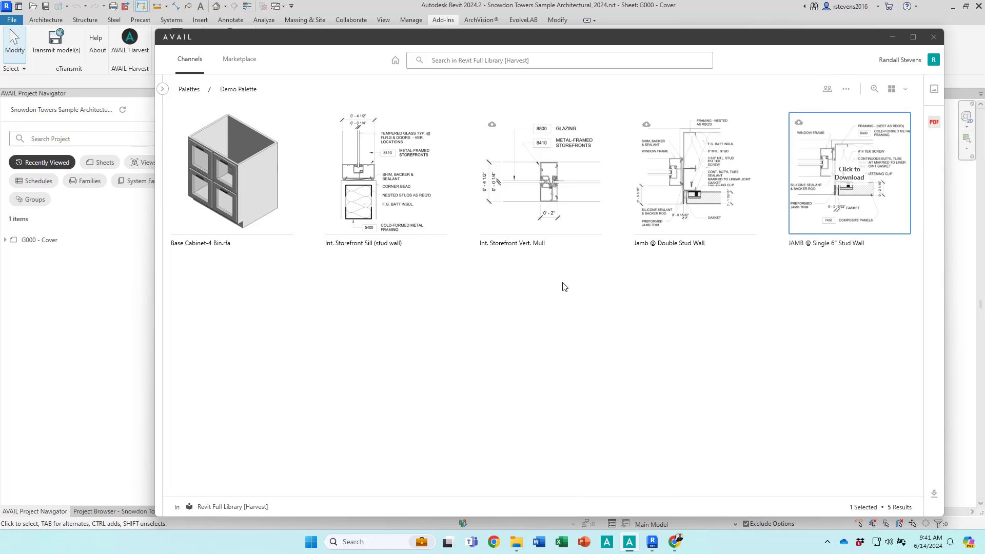
{"action": "left_click", "coordinate": [386, 175]}
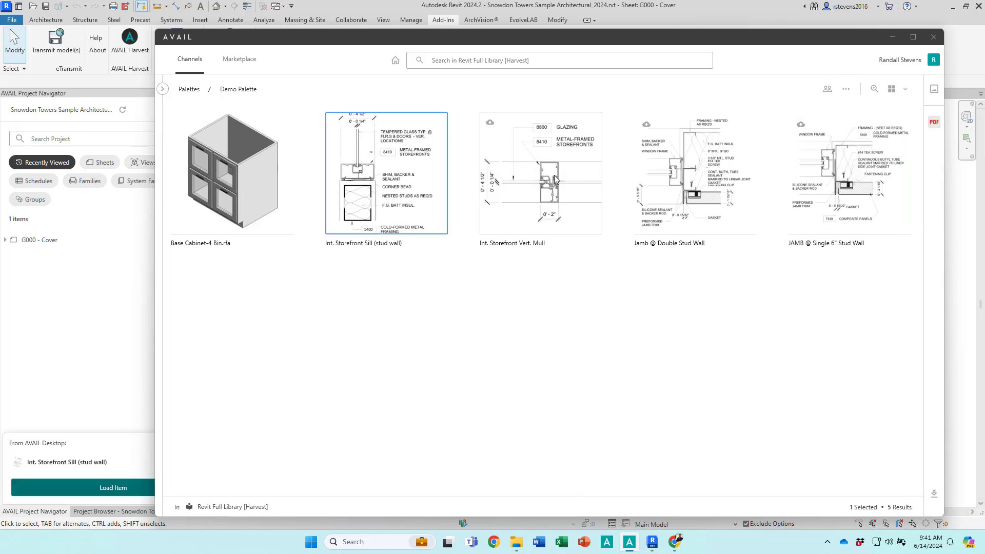
{"action": "left_click", "coordinate": [582, 174], "text": "ctrl"}
{"action": "left_click", "coordinate": [692, 173], "text": "ctrl"}
{"action": "left_click", "coordinate": [821, 160], "text": "ctrl"}
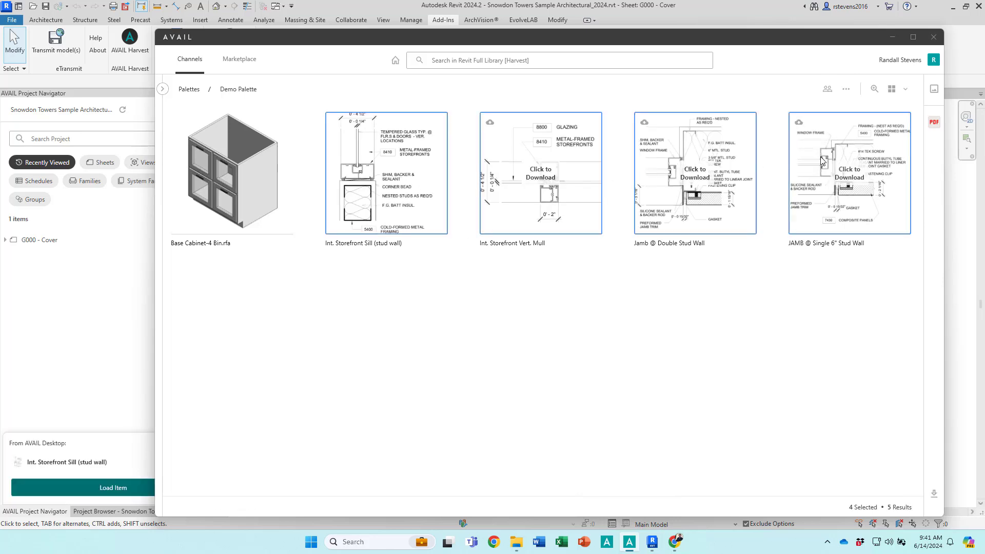
{"action": "left_click", "coordinate": [67, 487]}
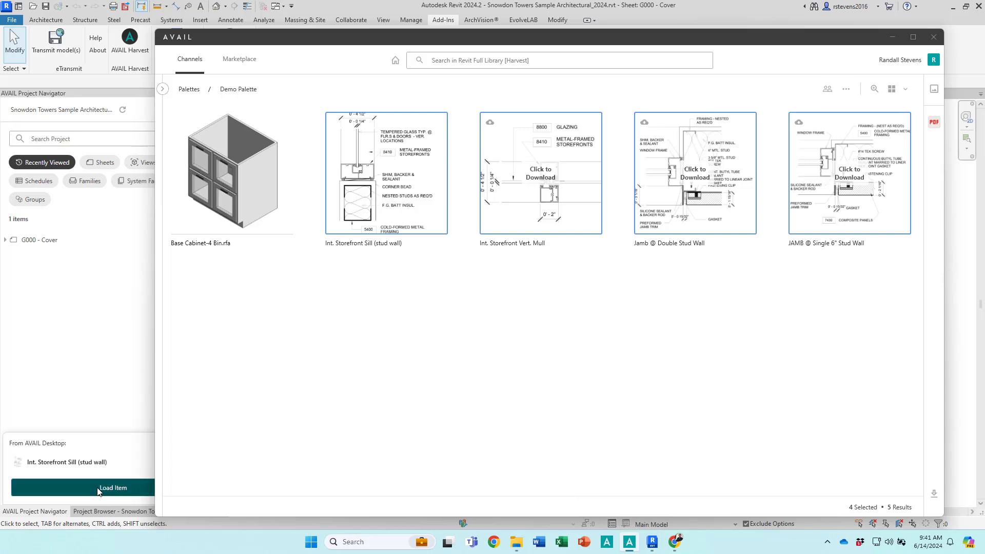
Step: Download the Int. Storefront Vert. Mull, Jamb @ Double Stud Wall and JAMB @ Single 6" Stud Wall details from Demo Palette
{"action": "left_click", "coordinate": [541, 174]}
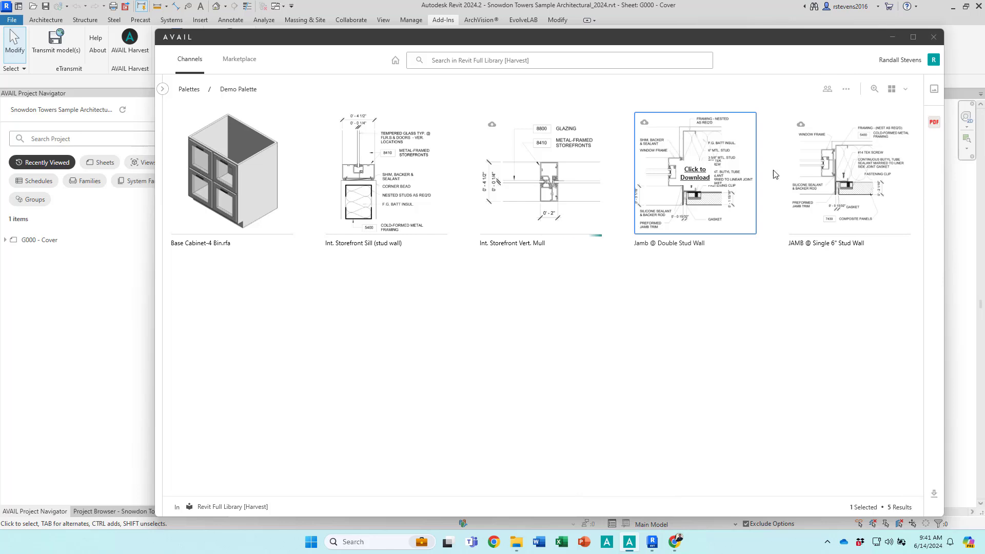
{"action": "left_click", "coordinate": [695, 171]}
{"action": "left_click", "coordinate": [843, 178]}
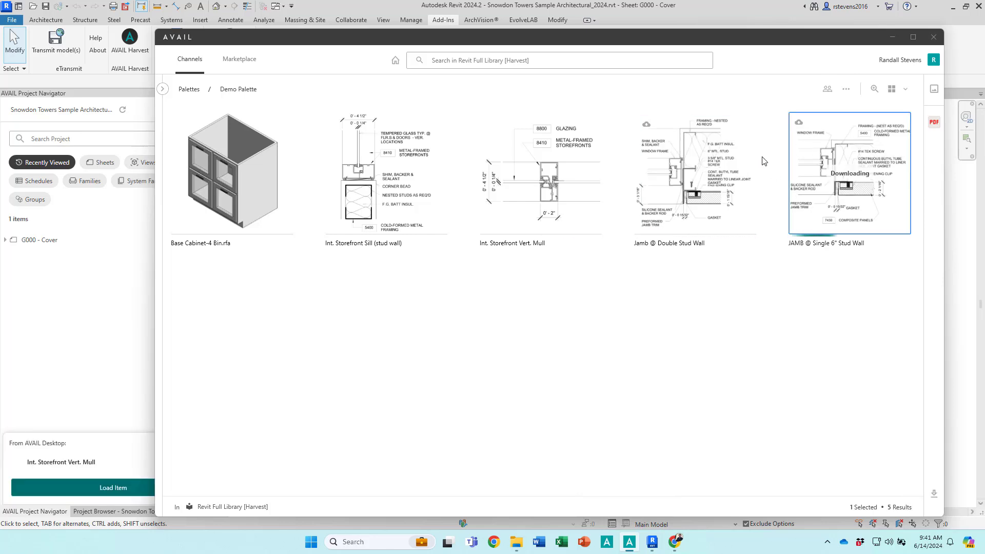
{"action": "left_click", "coordinate": [692, 183]}
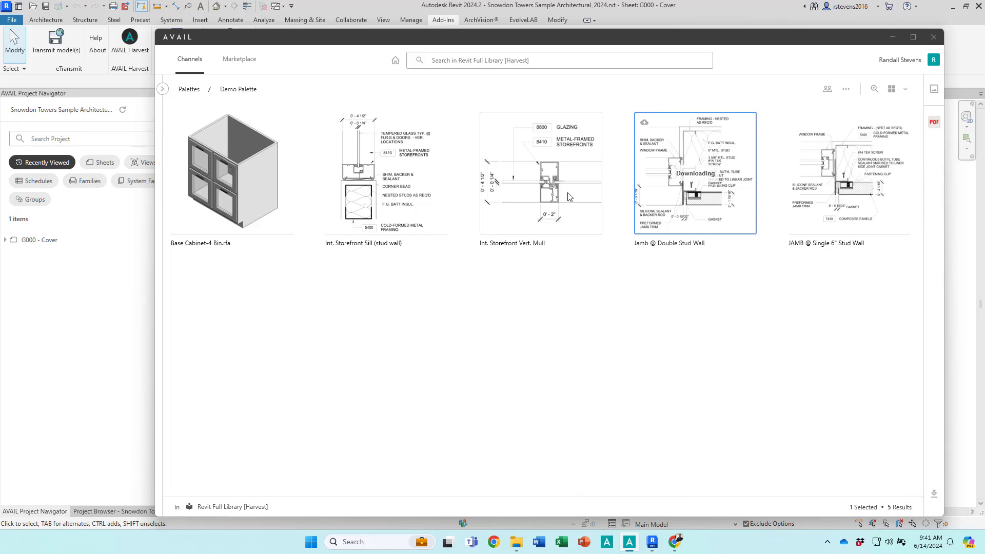
Step: Reselect the four details in Demo Palette and load the items listed in the Project Navigator into the Snowdon Towers project
{"action": "left_click", "coordinate": [391, 177]}
{"action": "left_click", "coordinate": [860, 164], "text": "shift"}
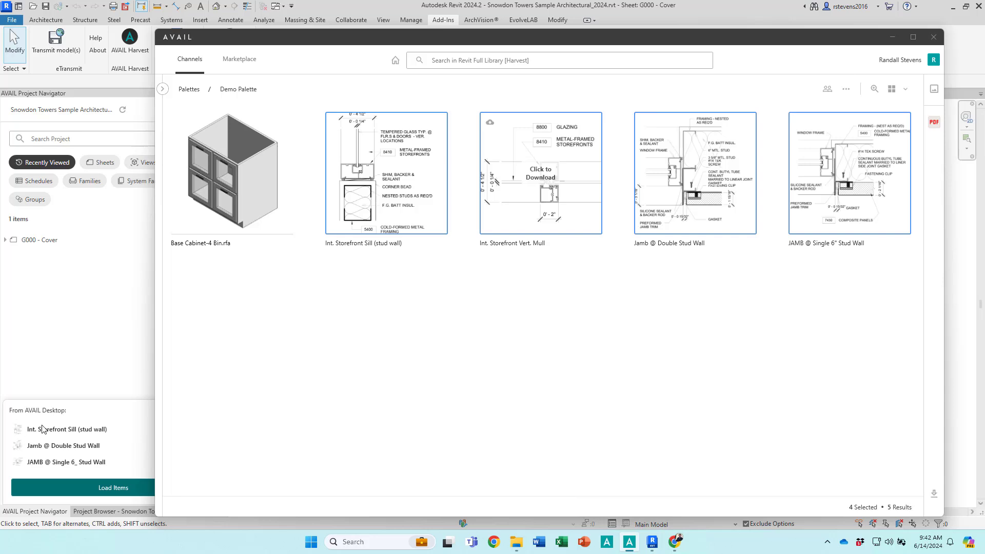
{"action": "left_click", "coordinate": [93, 492]}
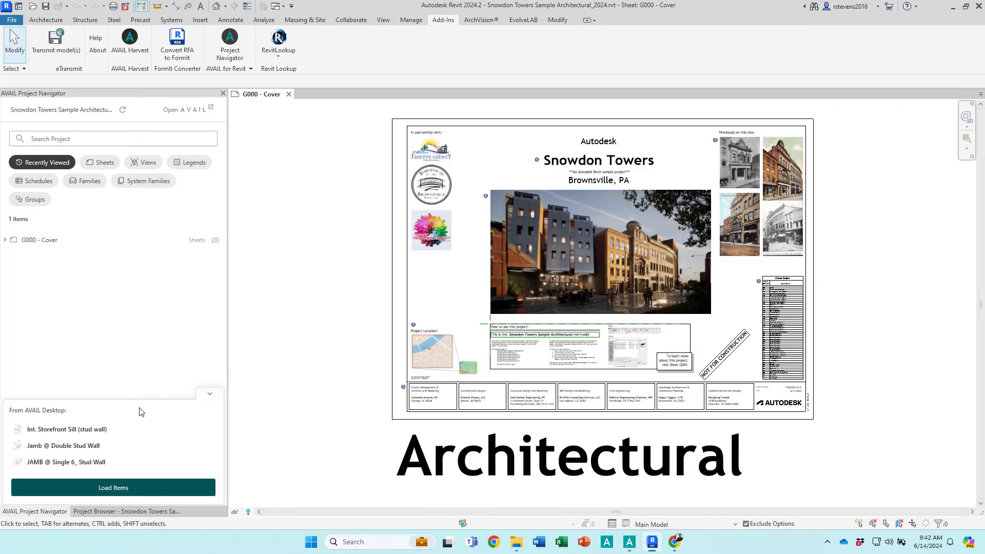
{"action": "left_click", "coordinate": [420, 291]}
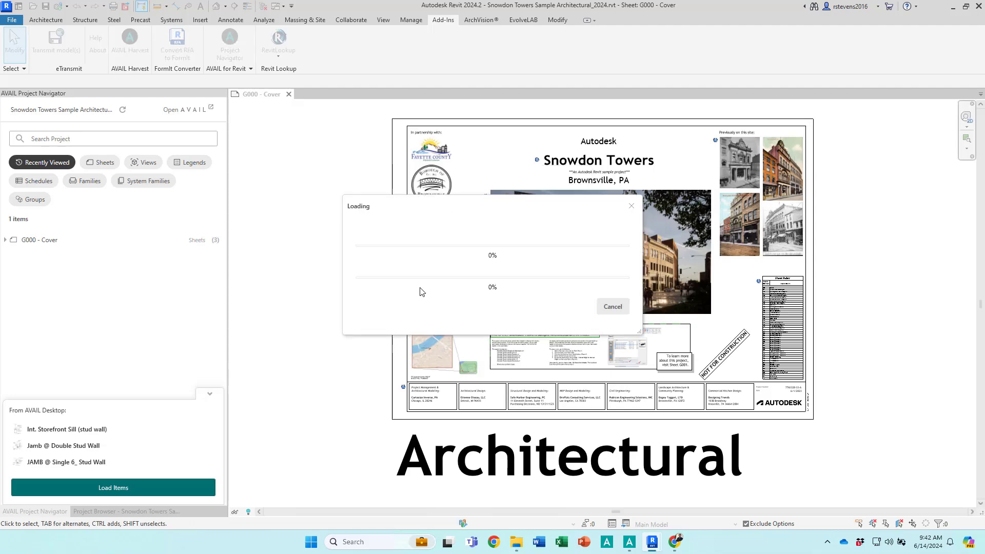